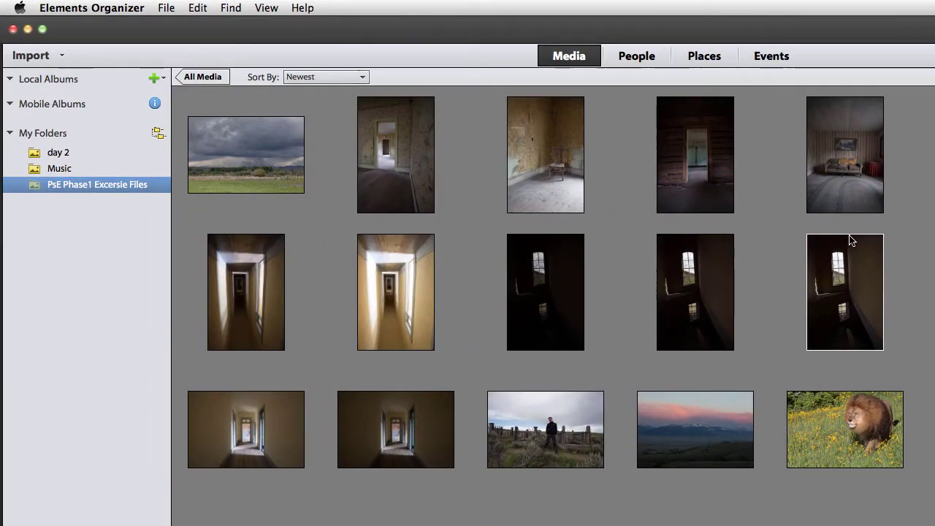
- Turn on View > Details and View > File Names to show ratings, dates and file names under thumbnails
{"action": "left_click", "coordinate": [266, 8]}
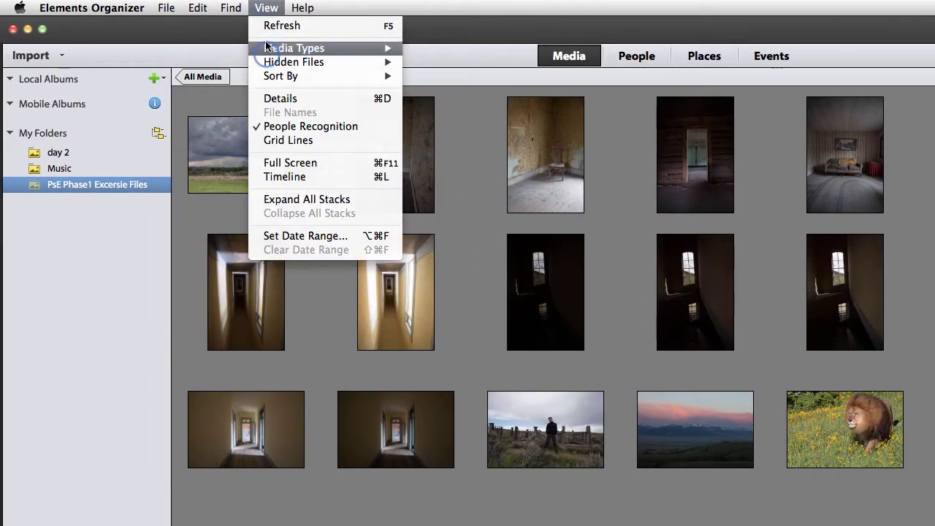
{"action": "left_click", "coordinate": [279, 99]}
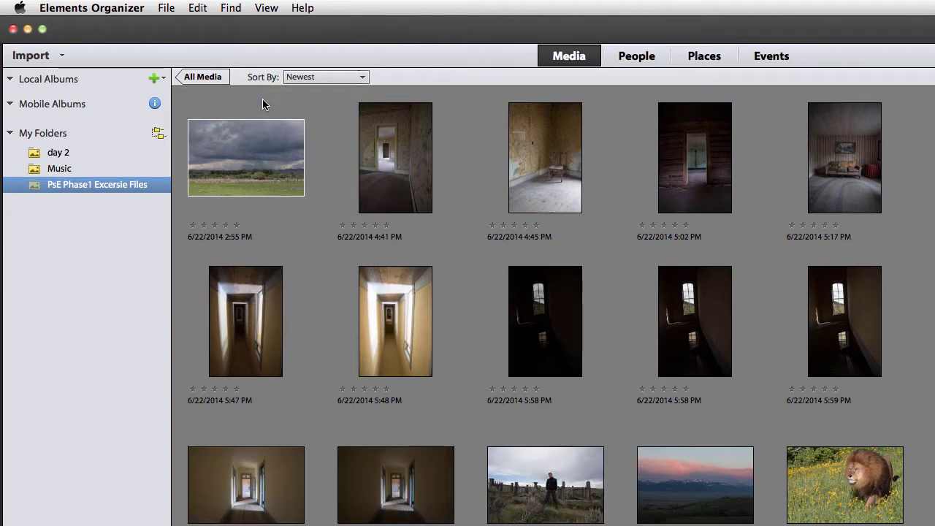
{"action": "left_click", "coordinate": [266, 7]}
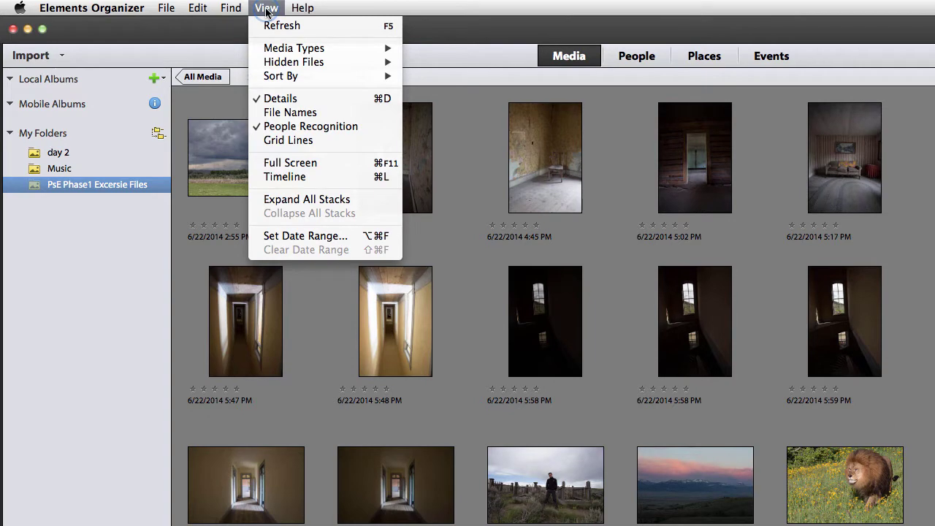
{"action": "left_click", "coordinate": [266, 112]}
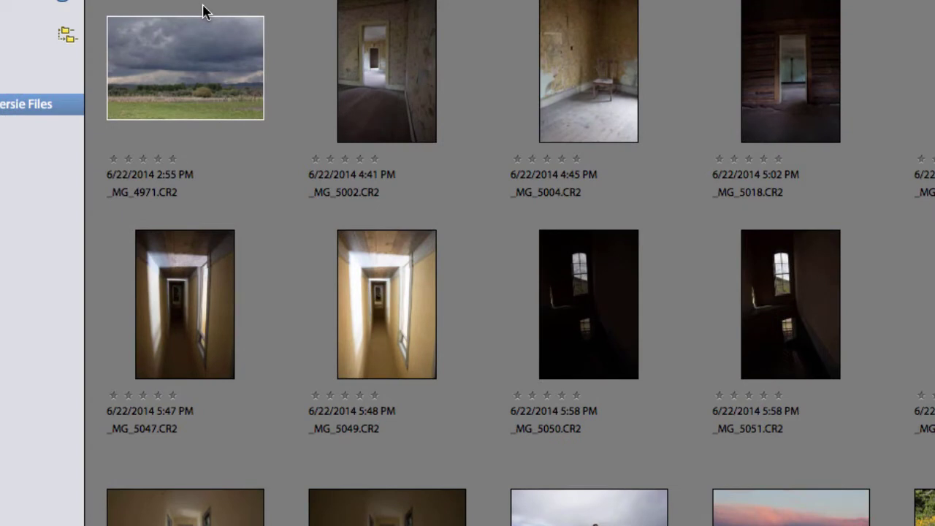
- Try the star rating row on the first thumbnail, then clear its rating
{"action": "left_click", "coordinate": [157, 159]}
{"action": "left_click", "coordinate": [117, 158]}
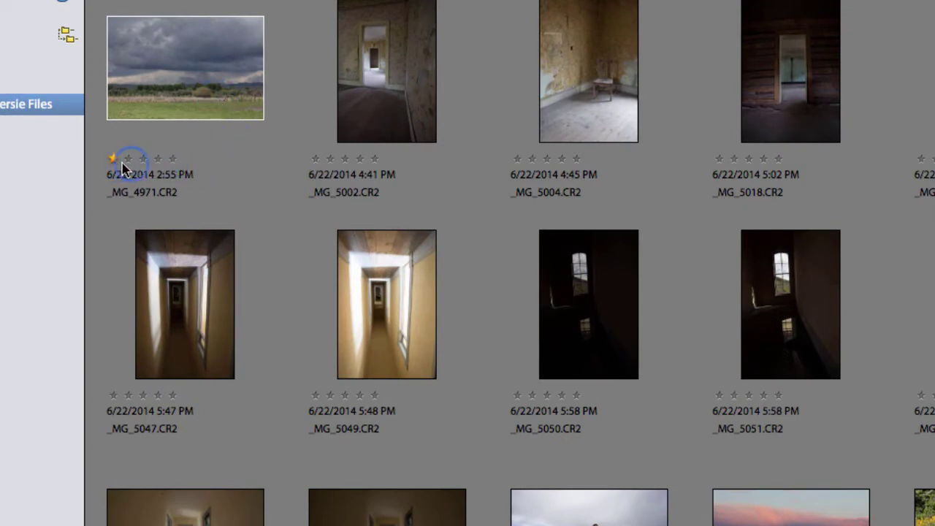
{"action": "left_click", "coordinate": [174, 158]}
{"action": "left_click", "coordinate": [199, 162]}
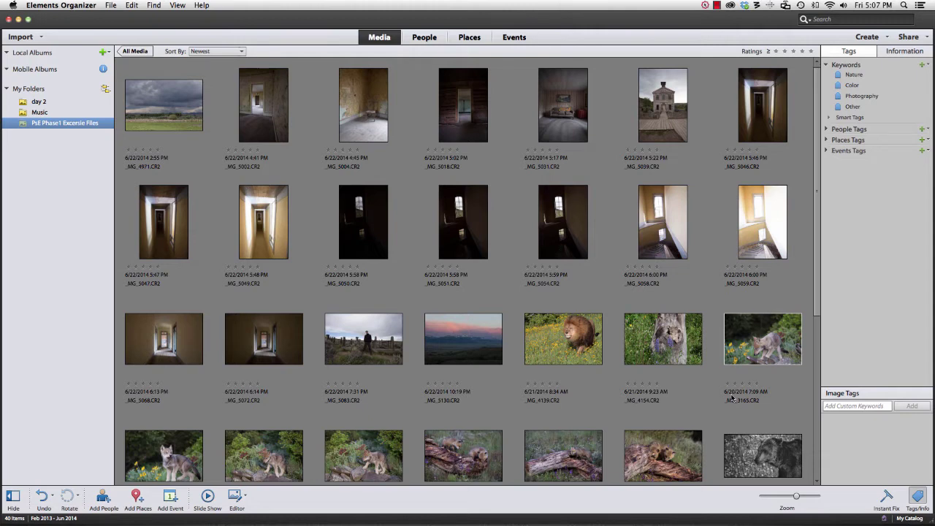
- Rate the stormy landscape _MG_4971, _MG_5002, the doorway _MG_5018 and the room _MG_5031 one star each
{"action": "left_click", "coordinate": [191, 164]}
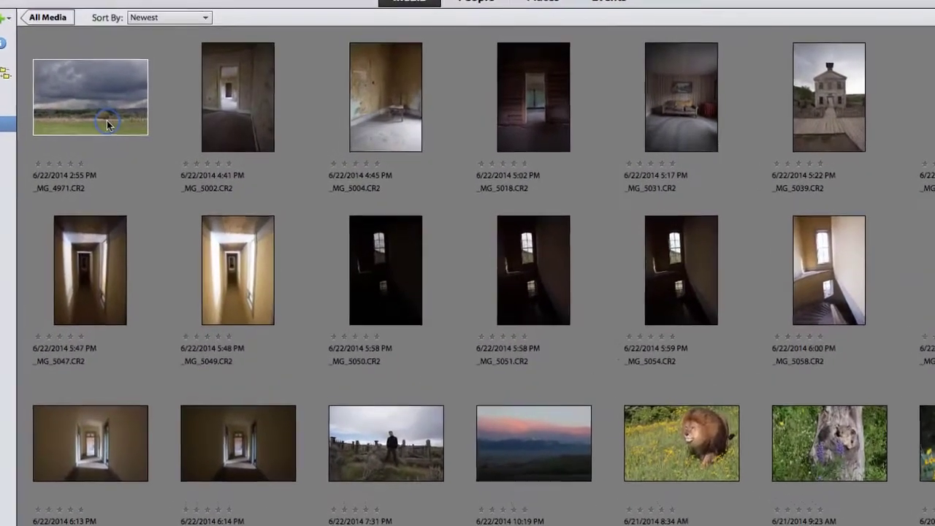
{"action": "left_click", "coordinate": [35, 163]}
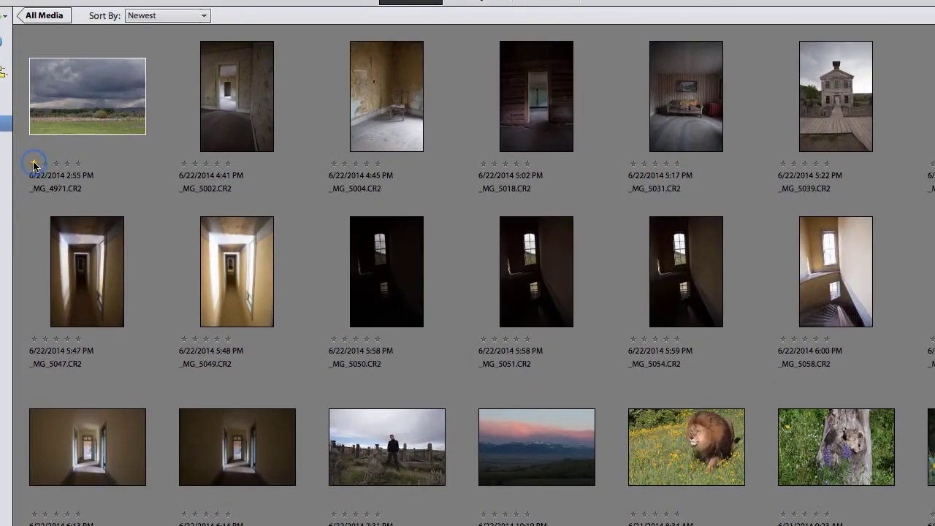
{"action": "left_click", "coordinate": [162, 172]}
{"action": "left_click", "coordinate": [183, 163]}
{"action": "left_click", "coordinate": [330, 186]}
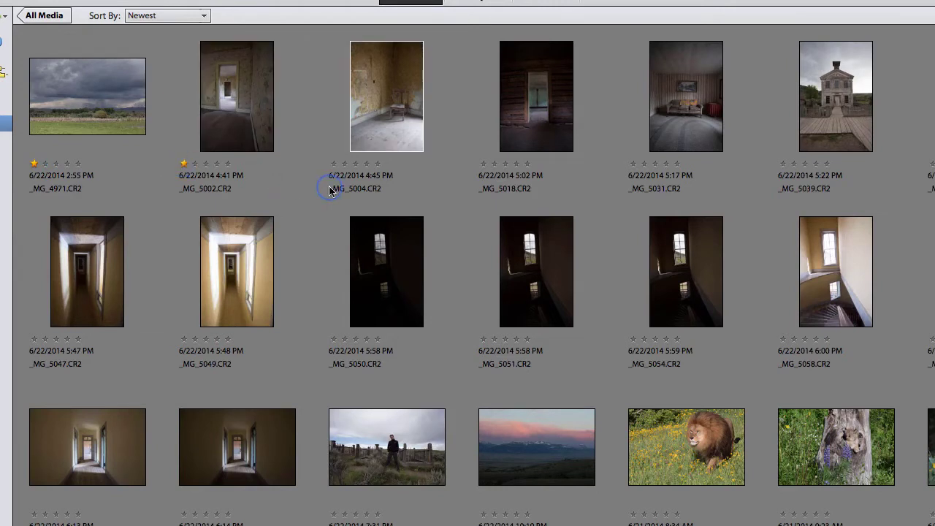
{"action": "left_click", "coordinate": [481, 192]}
{"action": "left_click", "coordinate": [482, 163]}
{"action": "left_click", "coordinate": [789, 253]}
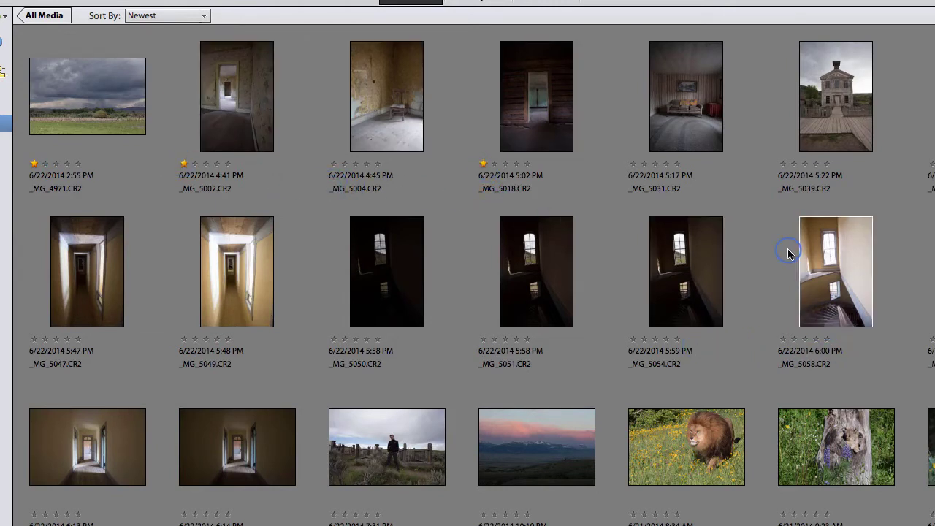
{"action": "left_click", "coordinate": [663, 178]}
{"action": "left_click", "coordinate": [633, 163]}
{"action": "left_click", "coordinate": [614, 206]}
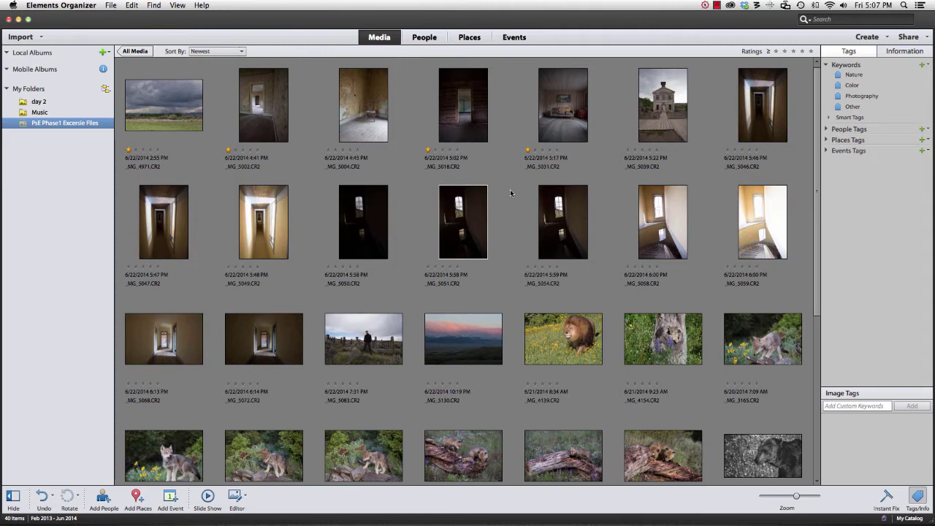
- Rate the lion _MG_4139, _MG_4154 and wolf pups _MG_3188 and _MG_3189 one star each
{"action": "scroll", "coordinate": [510, 189], "scroll_direction": "down", "scroll_amount": 5}
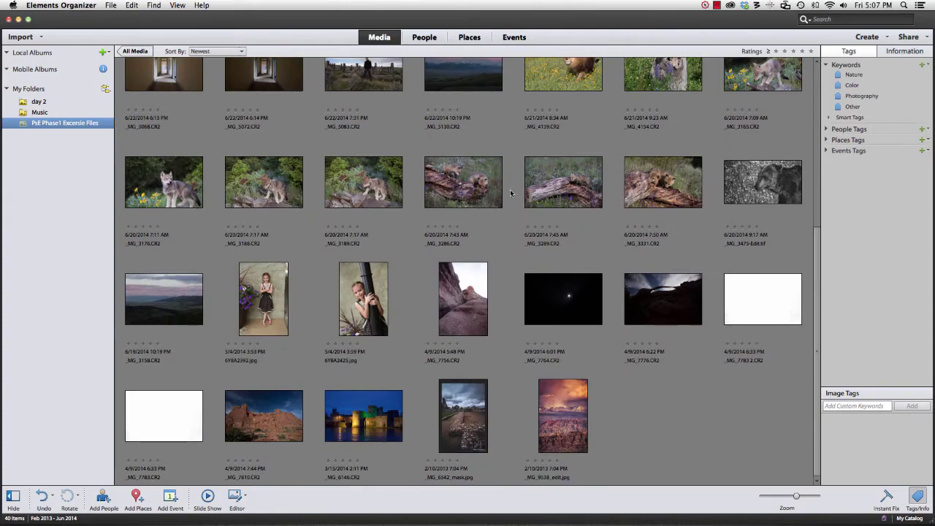
{"action": "scroll", "coordinate": [510, 189], "scroll_direction": "up", "scroll_amount": 5}
{"action": "scroll", "coordinate": [510, 189], "scroll_direction": "down", "scroll_amount": 5}
{"action": "scroll", "coordinate": [510, 190], "scroll_direction": "up", "scroll_amount": 5}
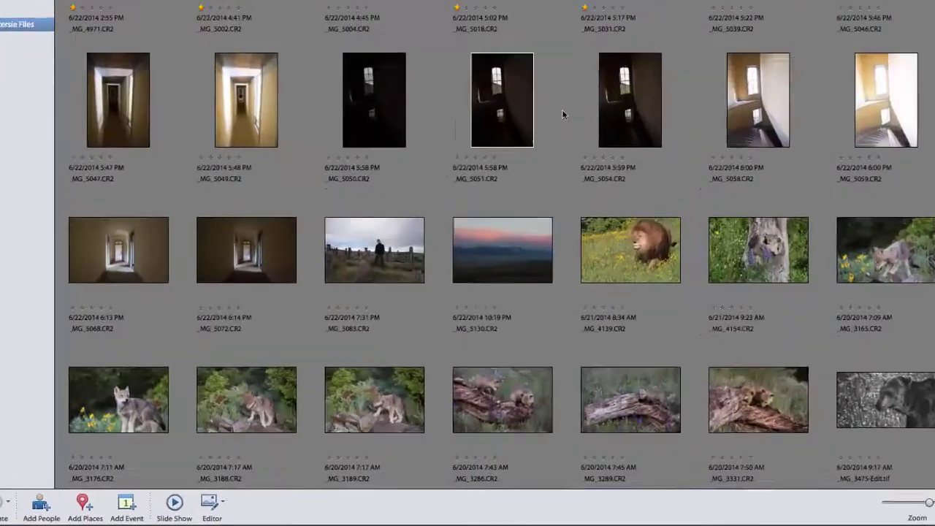
{"action": "left_click", "coordinate": [537, 352]}
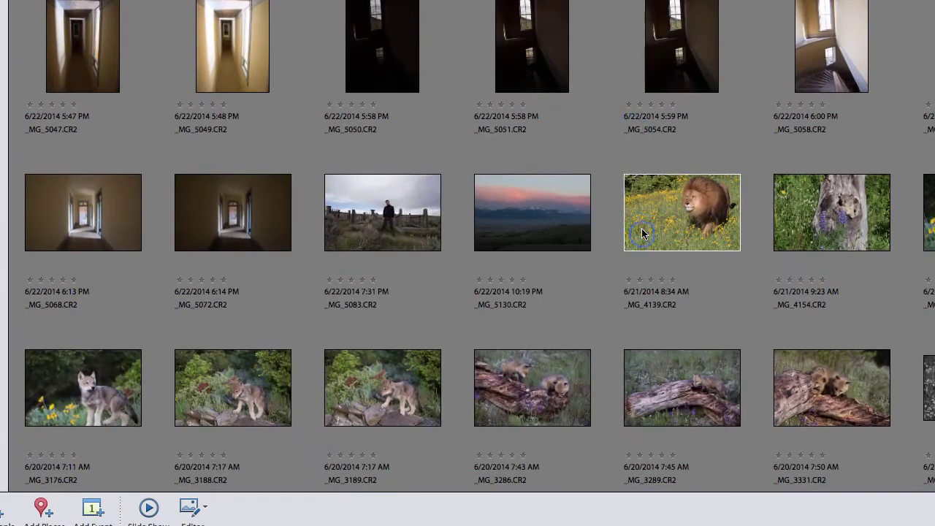
{"action": "left_click", "coordinate": [627, 279]}
{"action": "left_click", "coordinate": [777, 282]}
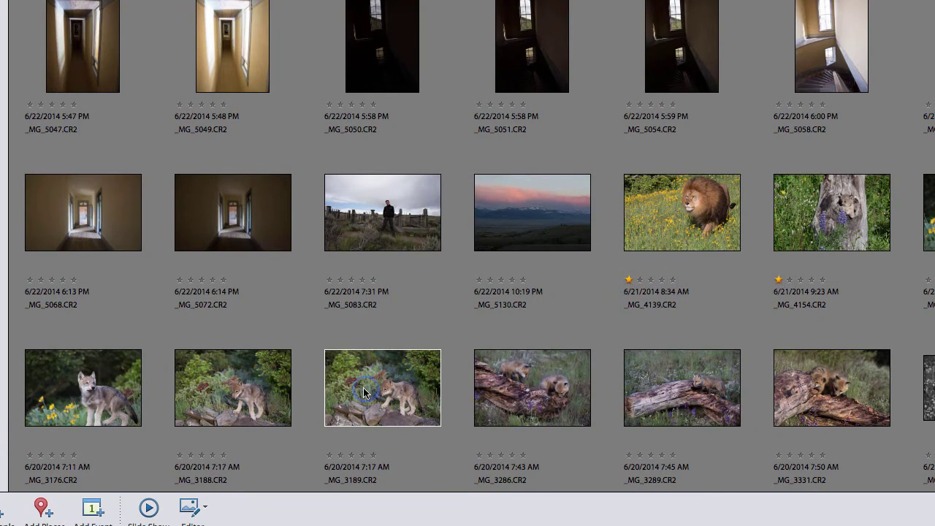
{"action": "left_click", "coordinate": [238, 414]}
{"action": "left_click", "coordinate": [178, 455]}
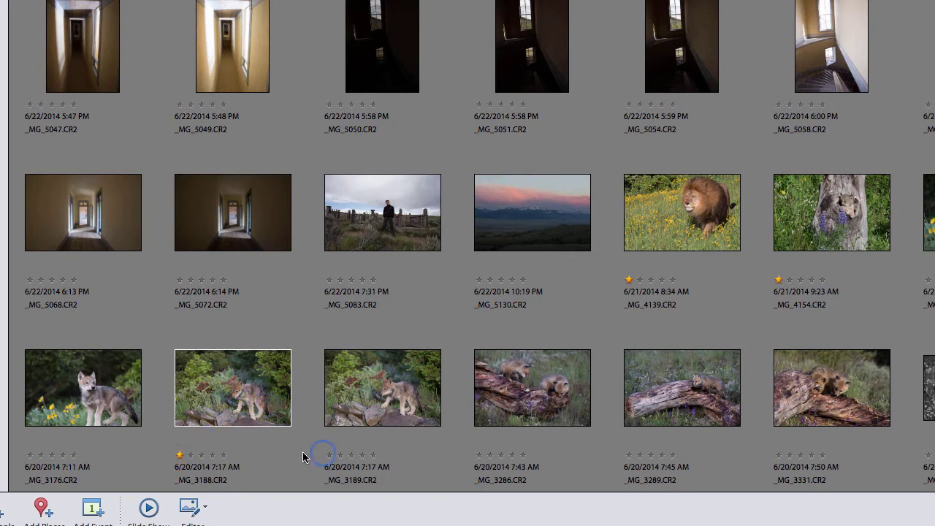
{"action": "left_click", "coordinate": [328, 455]}
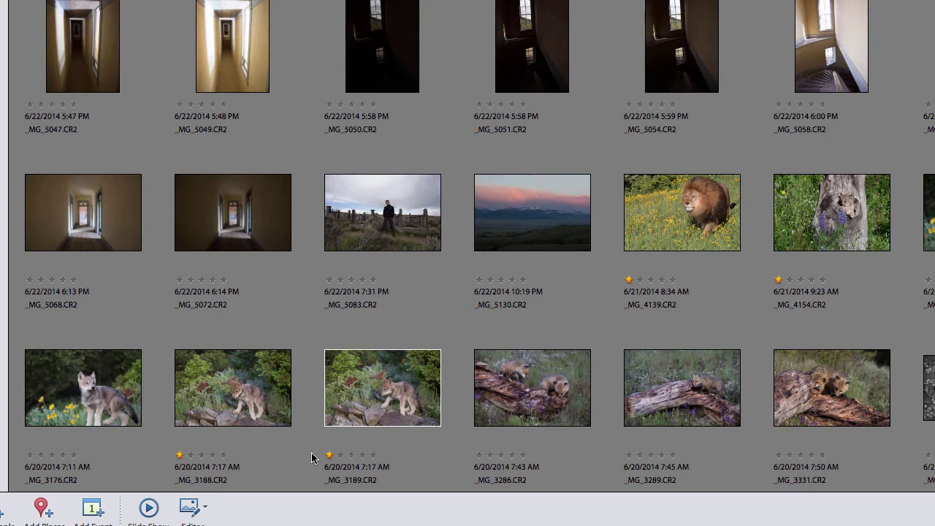
{"action": "scroll", "coordinate": [312, 458], "scroll_direction": "down", "scroll_amount": 3}
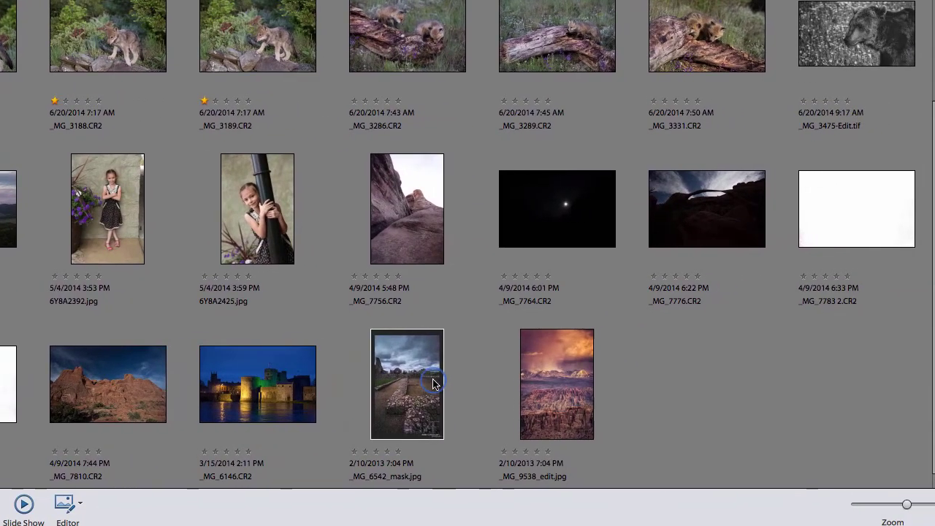
- Rate the moon photo _MG_7764, _MG_7776 and _MG_7783 five stars each
{"action": "left_click", "coordinate": [484, 285]}
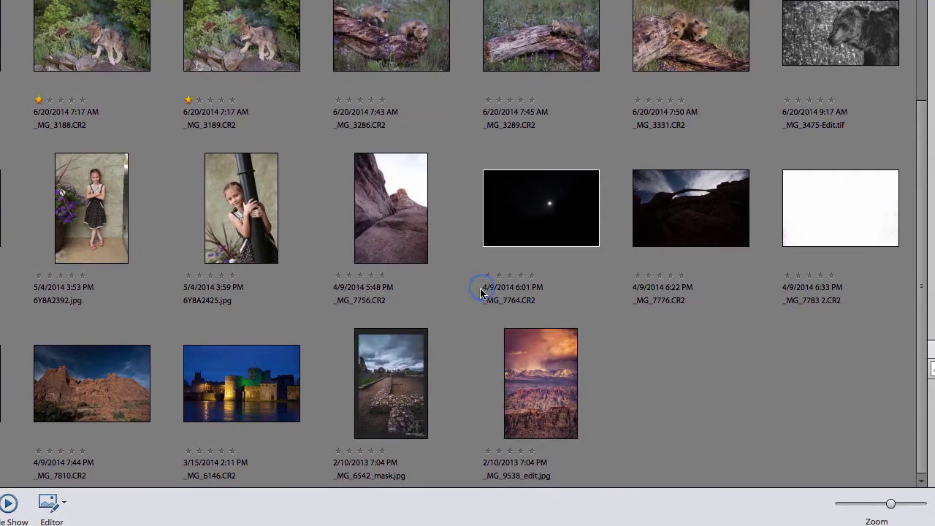
{"action": "left_click", "coordinate": [532, 279]}
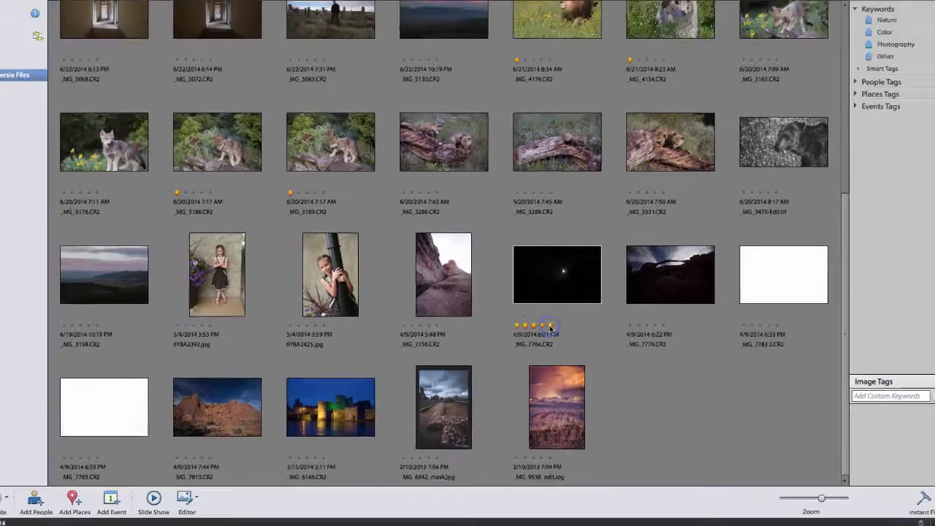
{"action": "left_click", "coordinate": [631, 281]}
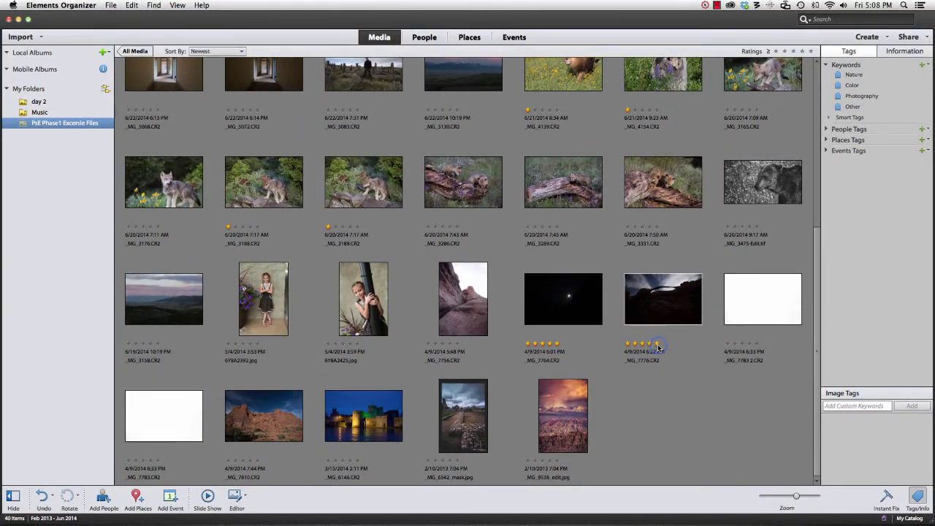
{"action": "left_click", "coordinate": [657, 344]}
{"action": "left_click", "coordinate": [754, 343]}
{"action": "left_click", "coordinate": [695, 402]}
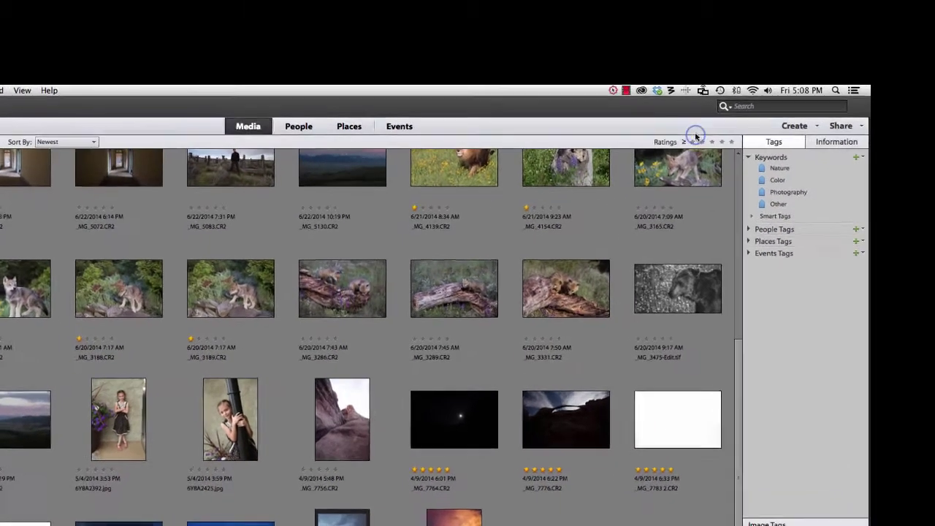
- Set the Ratings filter to five stars so only _MG_7764, _MG_7776 and both _MG_7783 copies show
{"action": "left_click", "coordinate": [671, 168]}
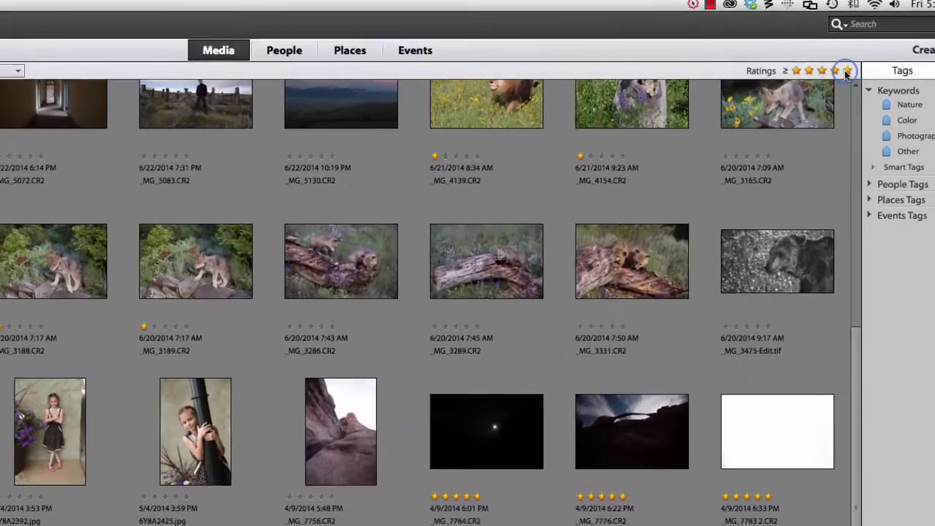
{"action": "left_click", "coordinate": [737, 115]}
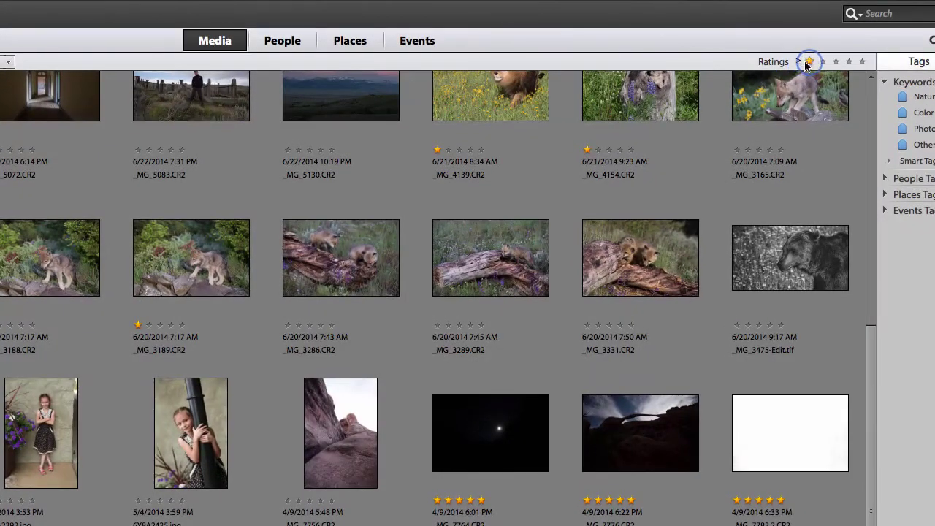
{"action": "left_click", "coordinate": [808, 62]}
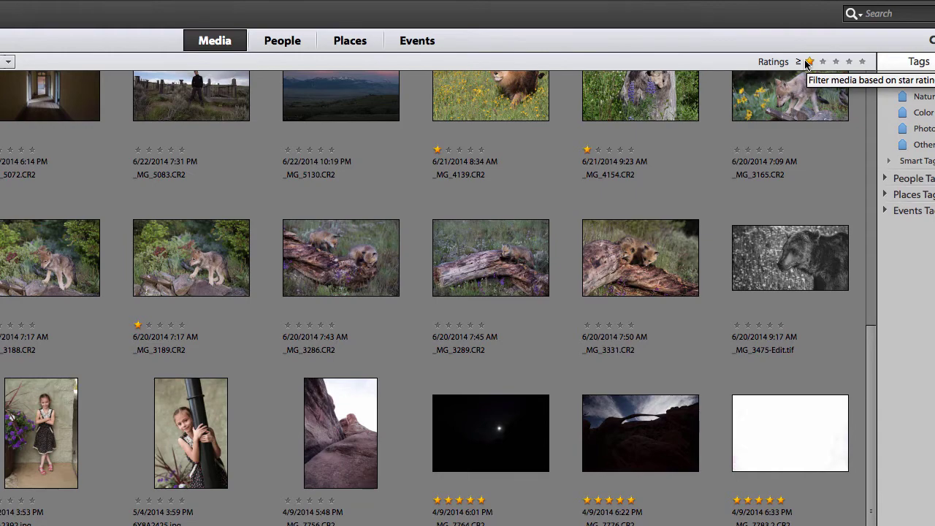
{"action": "left_click", "coordinate": [861, 63]}
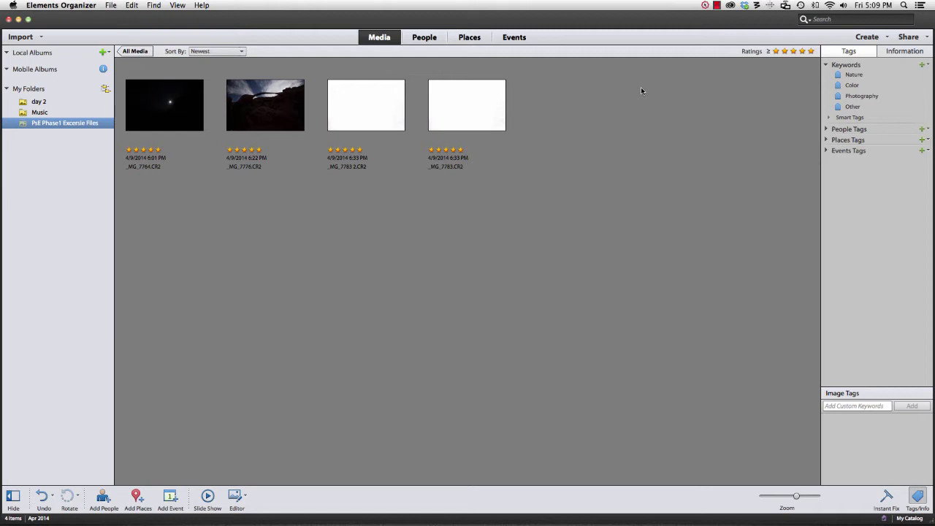
- Select all four 5-star photos and delete them from the catalog, confirming with OK
{"action": "key", "text": "super+a"}
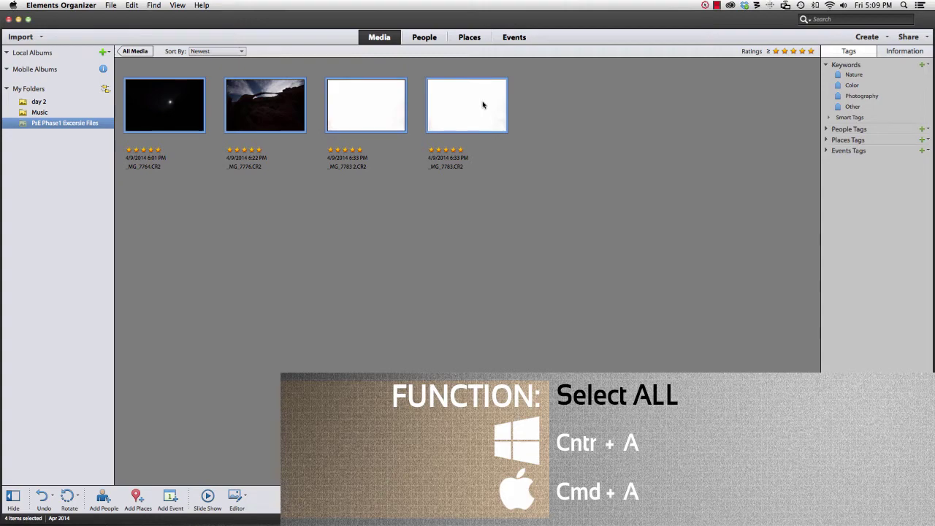
{"action": "right_click", "coordinate": [482, 105]}
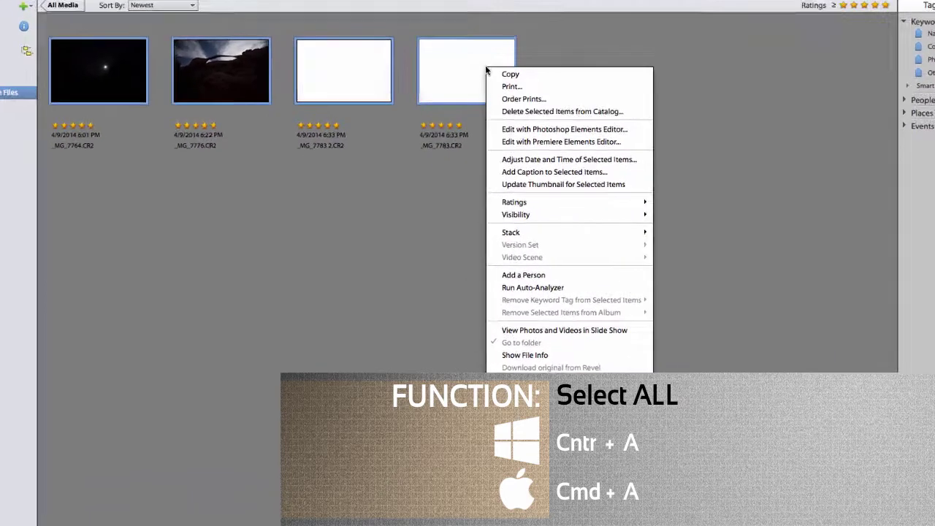
{"action": "left_click", "coordinate": [543, 78]}
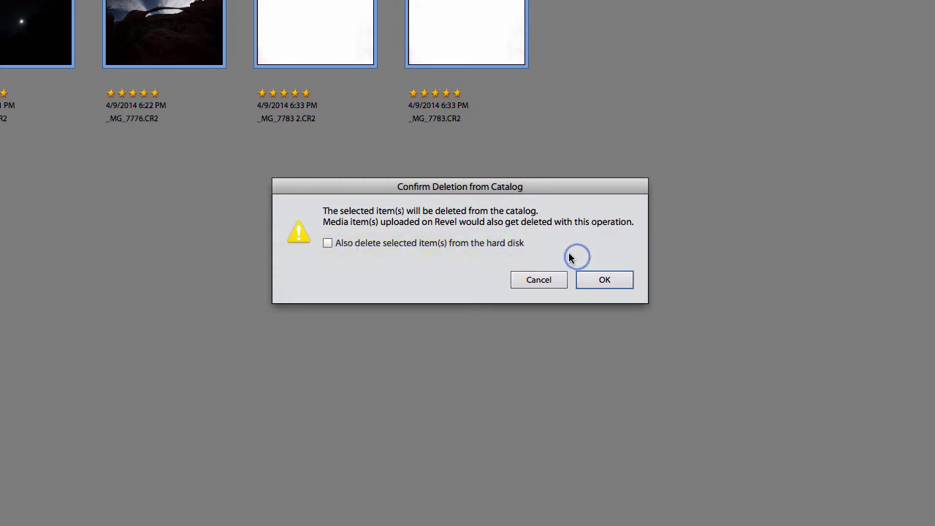
{"action": "left_click", "coordinate": [600, 279]}
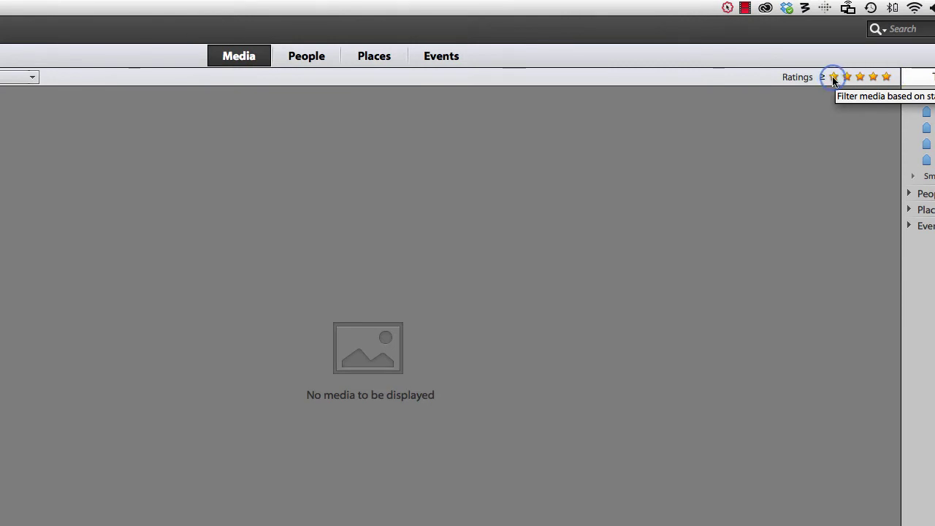
- Set the Ratings filter to one star or more, showing the eight one-star photos
{"action": "left_click", "coordinate": [833, 77]}
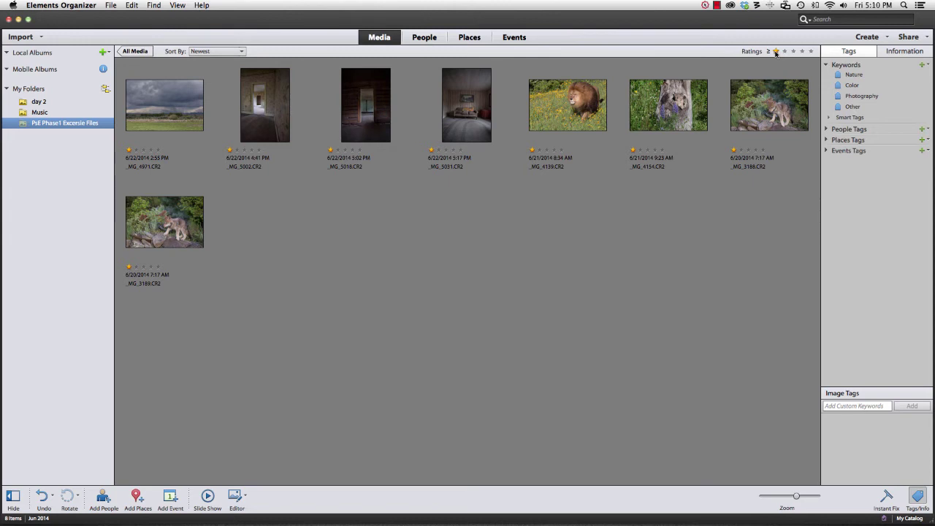
- Raise wolf pup photos _MG_3188 and _MG_3189 to two stars each
{"action": "left_click", "coordinate": [774, 104]}
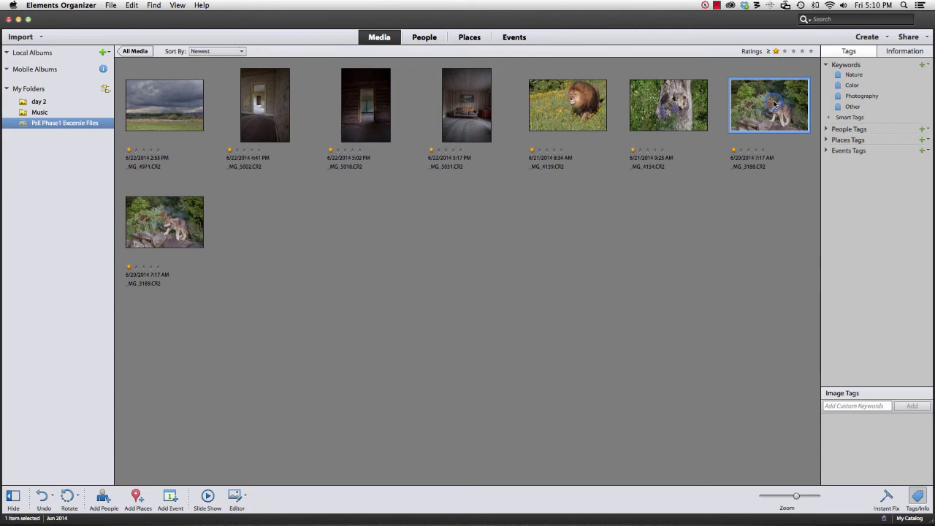
{"action": "left_click", "coordinate": [178, 227]}
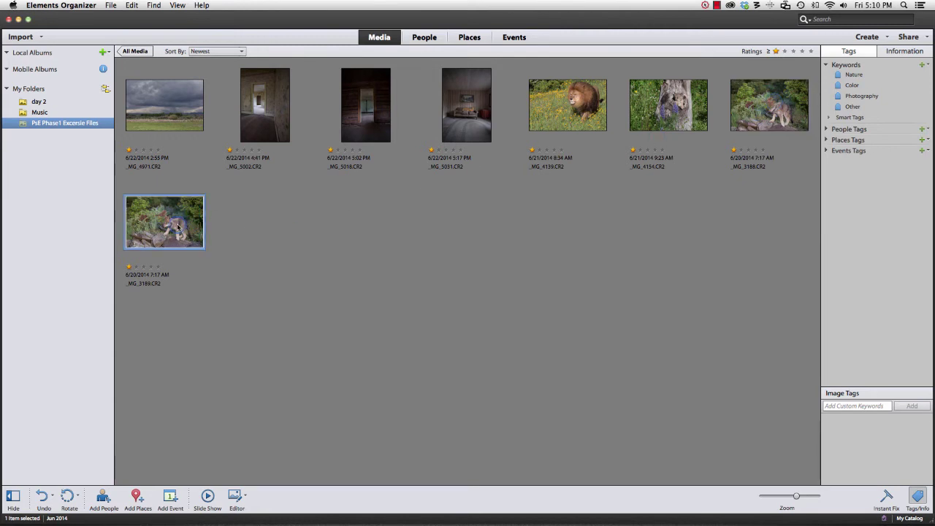
{"action": "left_click", "coordinate": [740, 150]}
{"action": "left_click", "coordinate": [136, 266]}
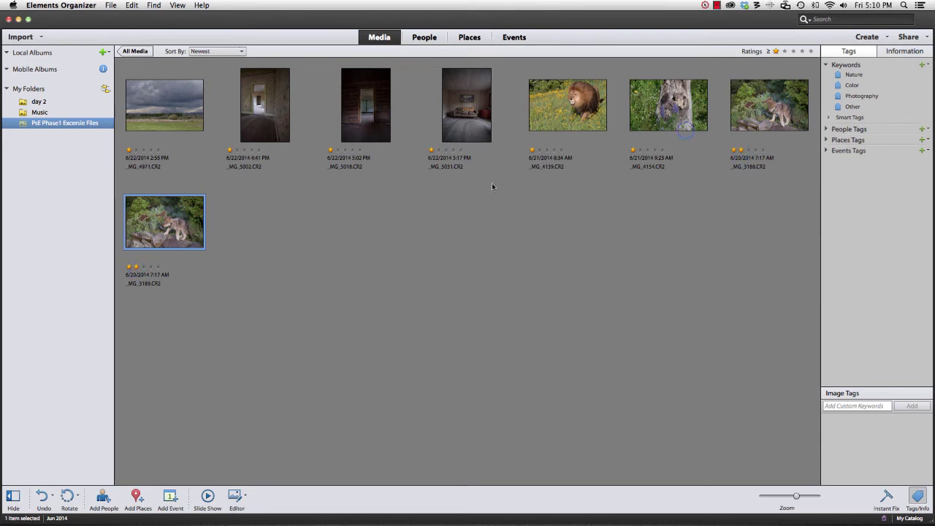
- Filter the grid to two stars or more and enlarge the thumbnails with the Zoom slider
{"action": "left_click", "coordinate": [785, 51]}
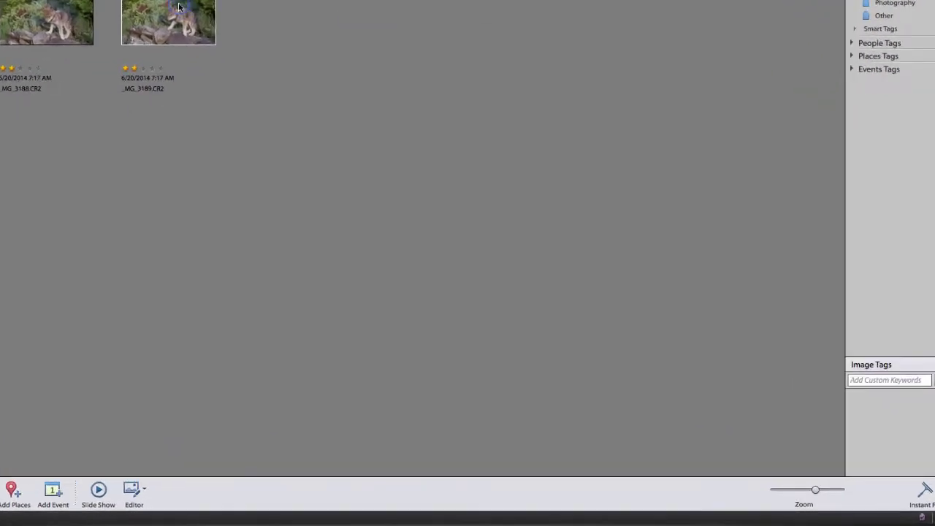
{"action": "left_click", "coordinate": [663, 419]}
{"action": "left_click", "coordinate": [816, 490]}
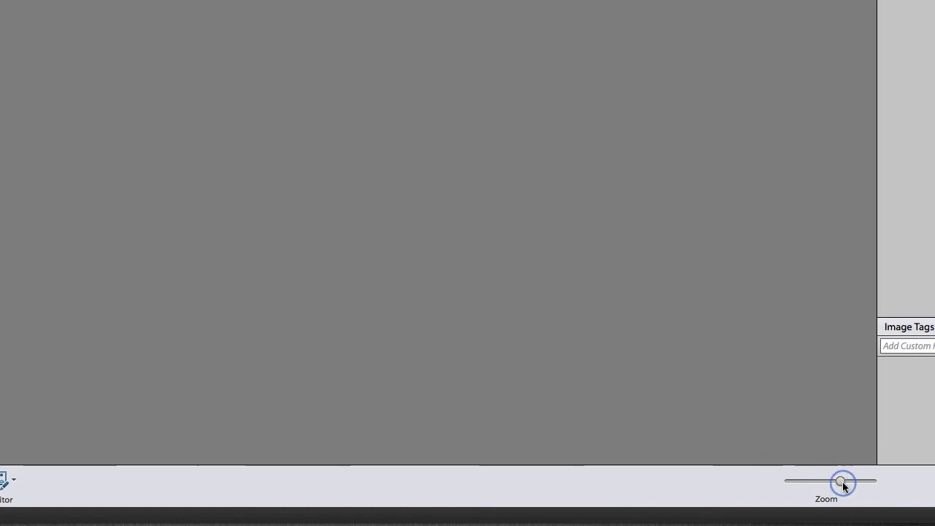
{"action": "left_click_drag", "start_coordinate": [844, 485], "coordinate": [868, 487]}
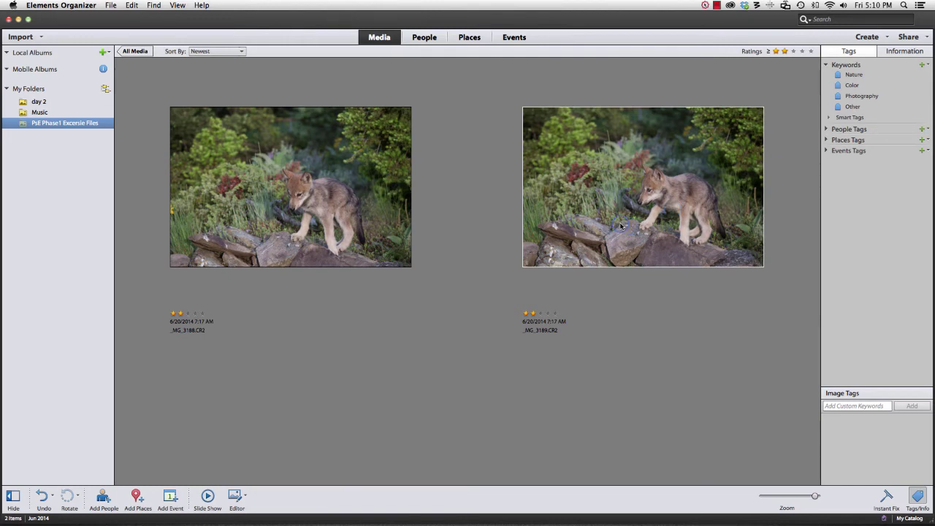
- Set _MG_3189 to one star, clear _MG_3188's rating, and filter to one star or more
{"action": "left_click", "coordinate": [528, 314]}
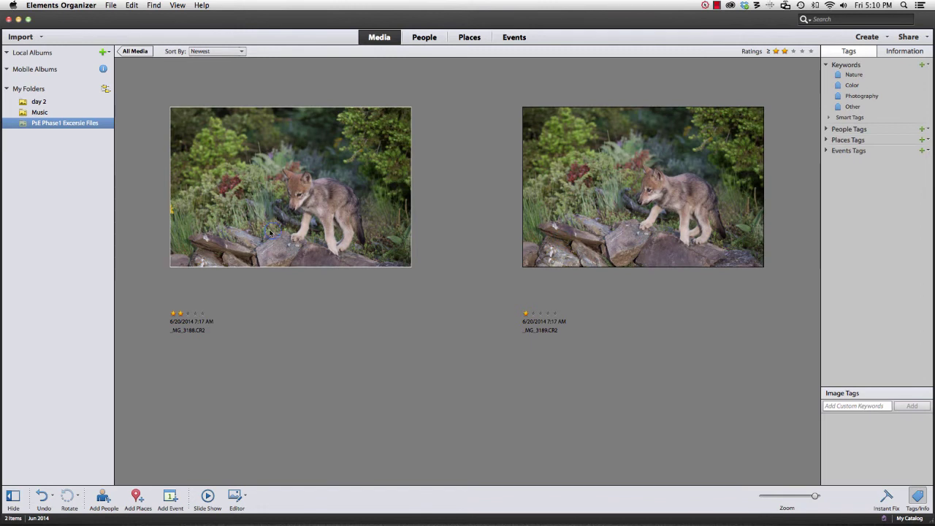
{"action": "left_click", "coordinate": [204, 244]}
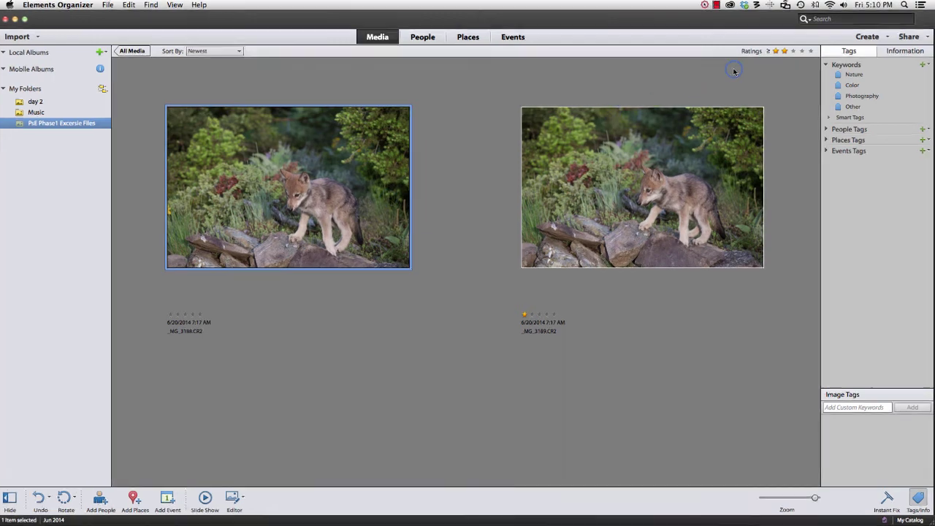
{"action": "left_click", "coordinate": [777, 53]}
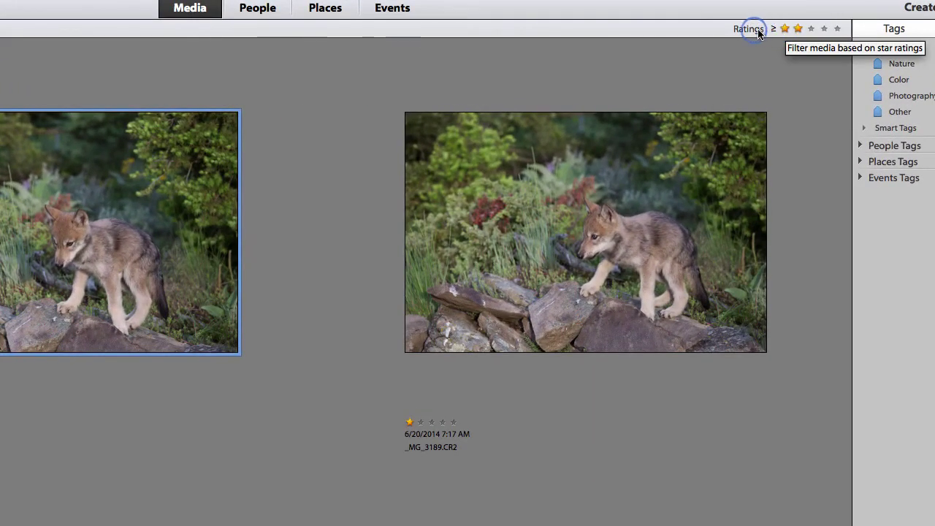
{"action": "left_click", "coordinate": [784, 30]}
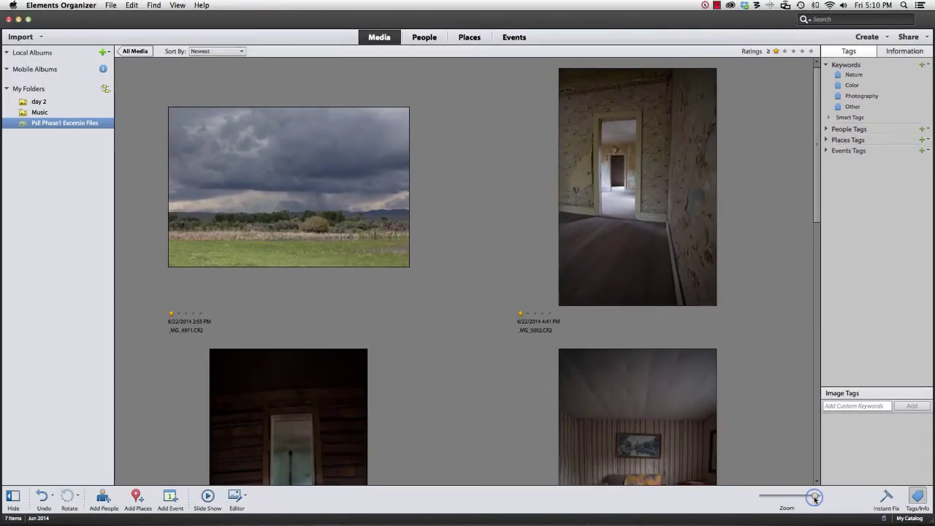
- Shrink the thumbnails slightly with the Zoom slider so four fit per row
{"action": "left_click_drag", "start_coordinate": [815, 496], "coordinate": [810, 497]}
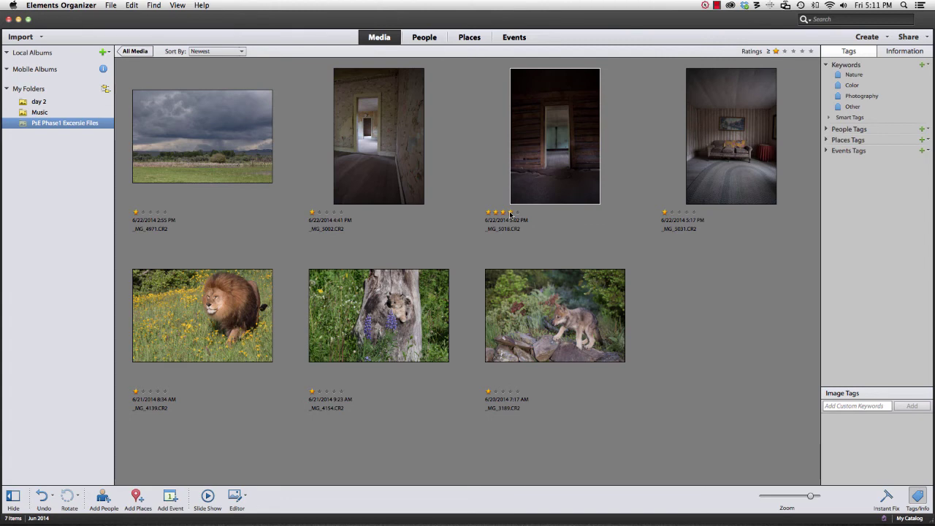
- Rate the dark doorway photo _MG_5018 four stars
{"action": "left_click", "coordinate": [509, 213]}
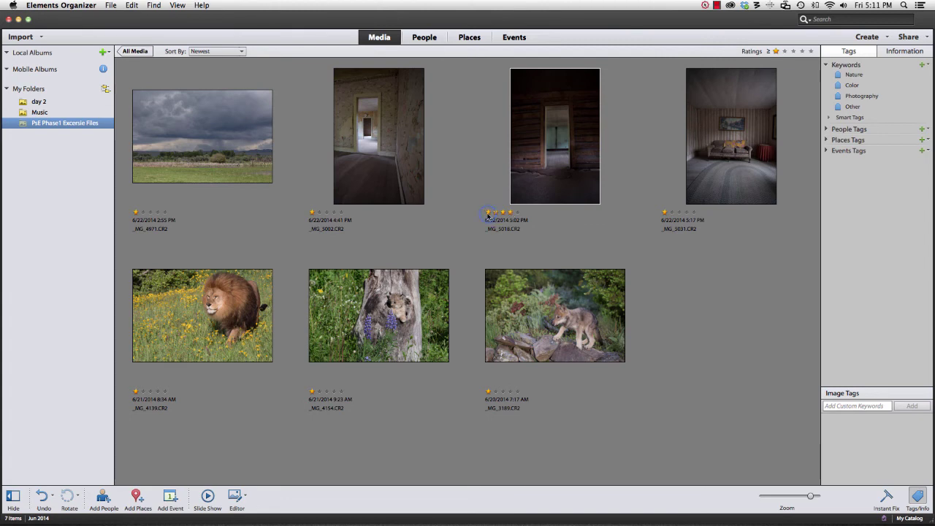